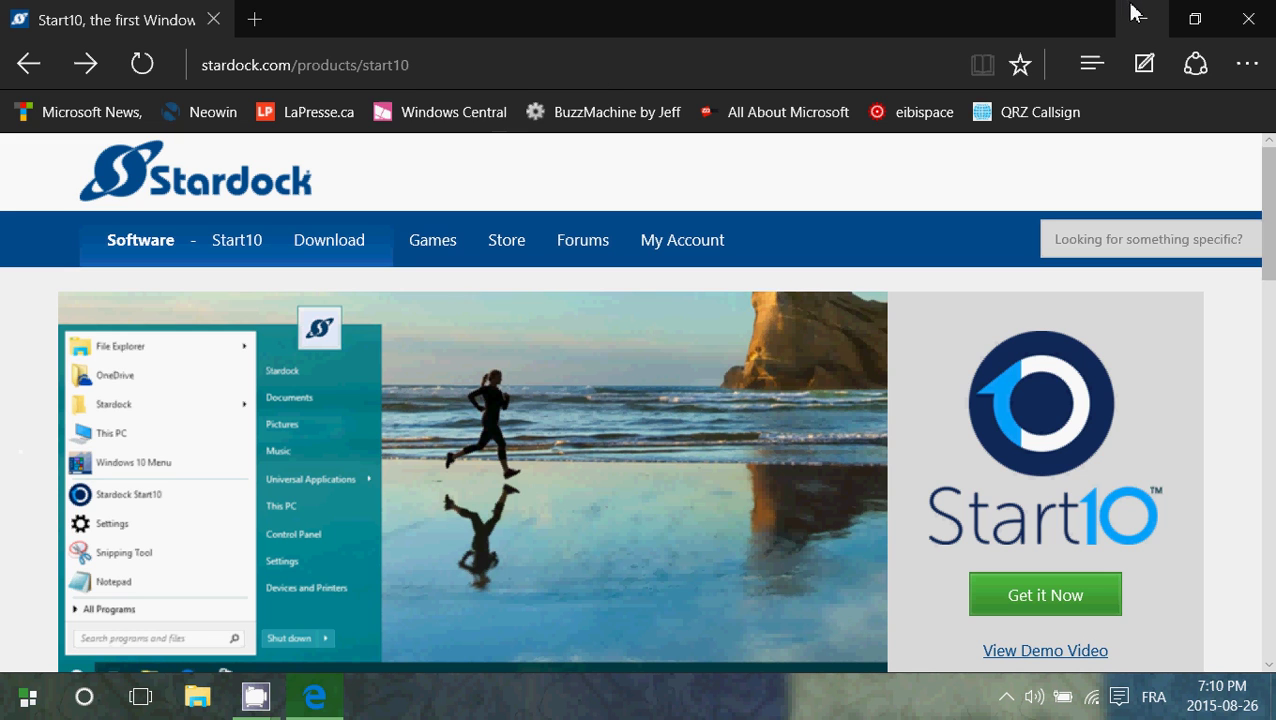
# Minimize the browser and compare the Start10 menu, including its Universal Applications entry, with the original Windows 10 menu
pyautogui.click(1134, 16)
pyautogui.click(40, 700)
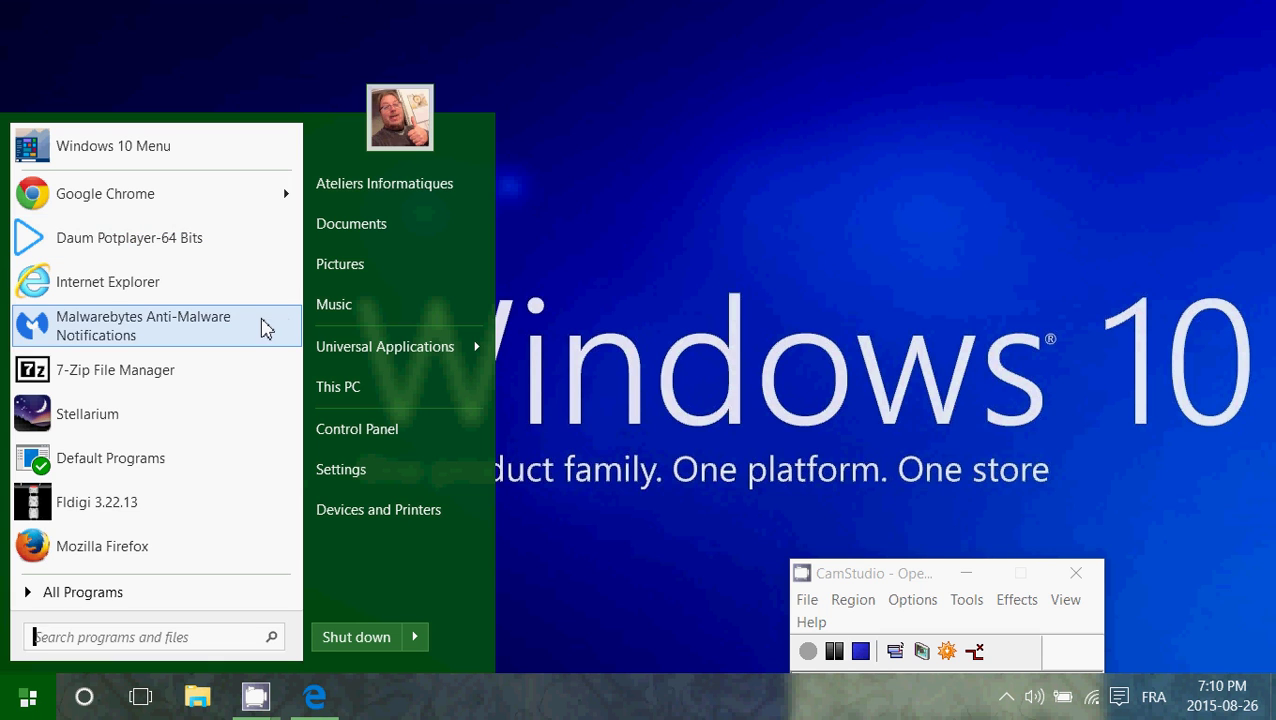
pyautogui.click(181, 156)
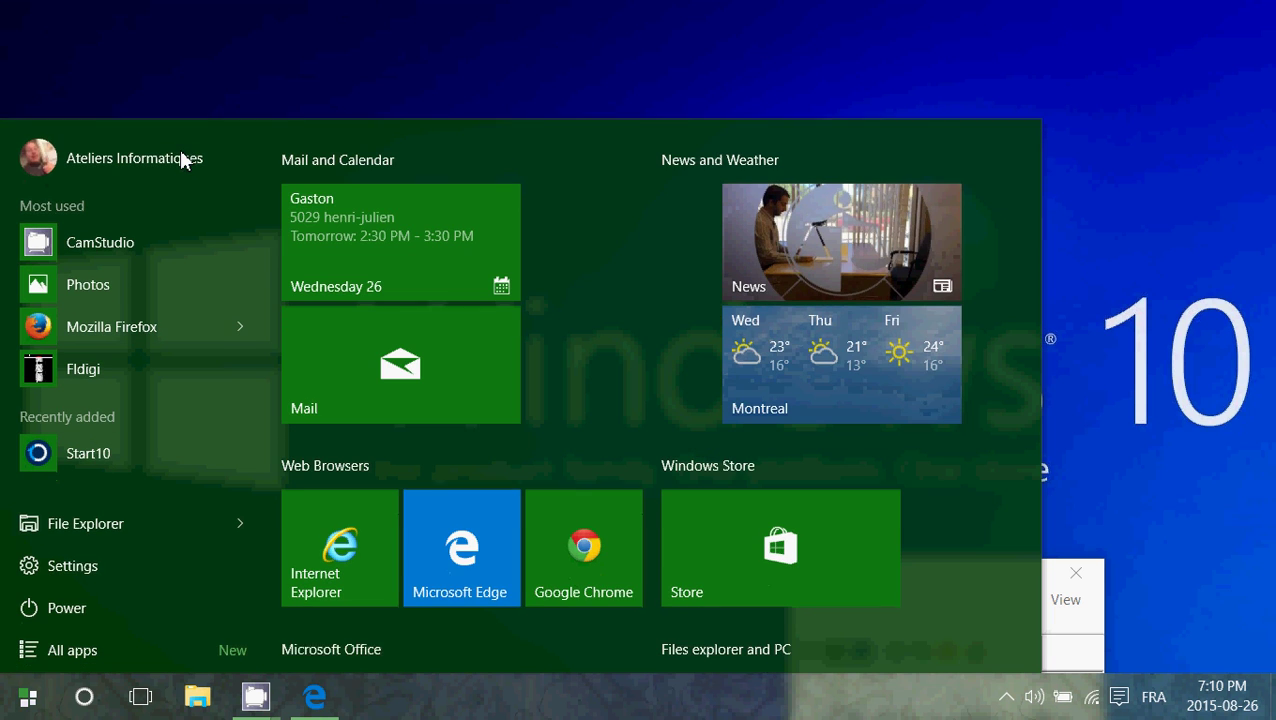
pyautogui.click(27, 705)
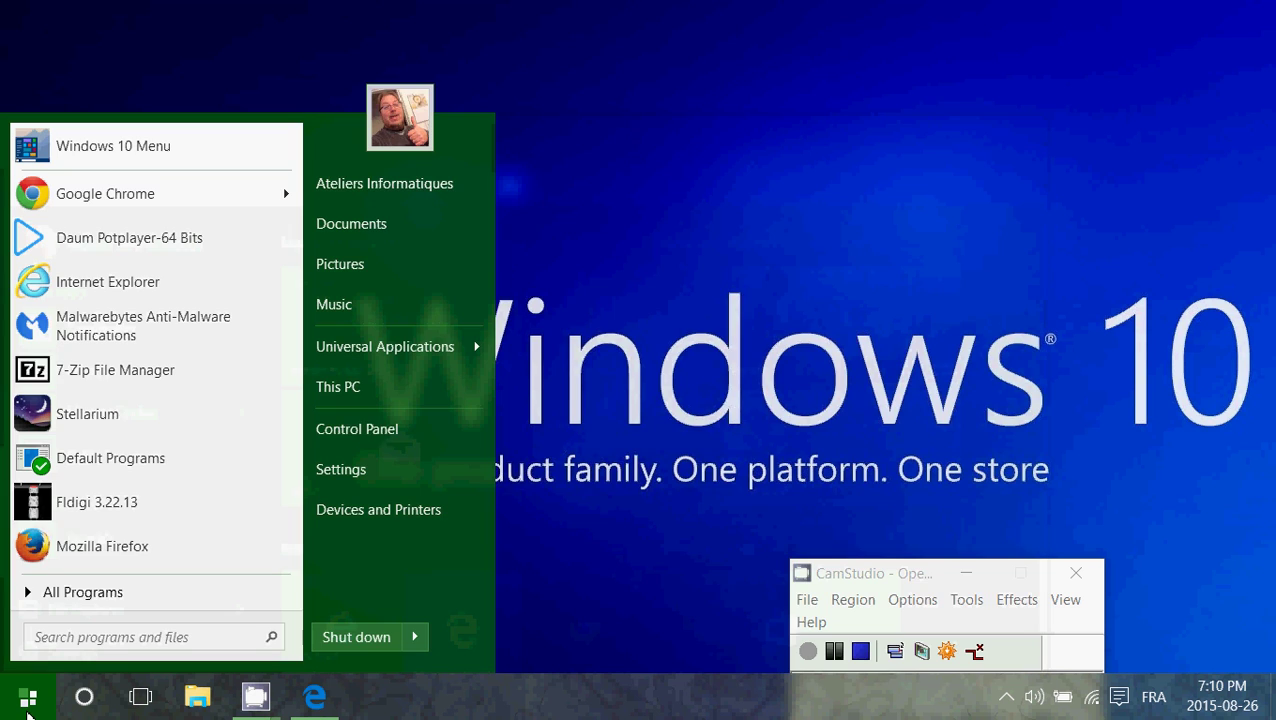
pyautogui.click(437, 350)
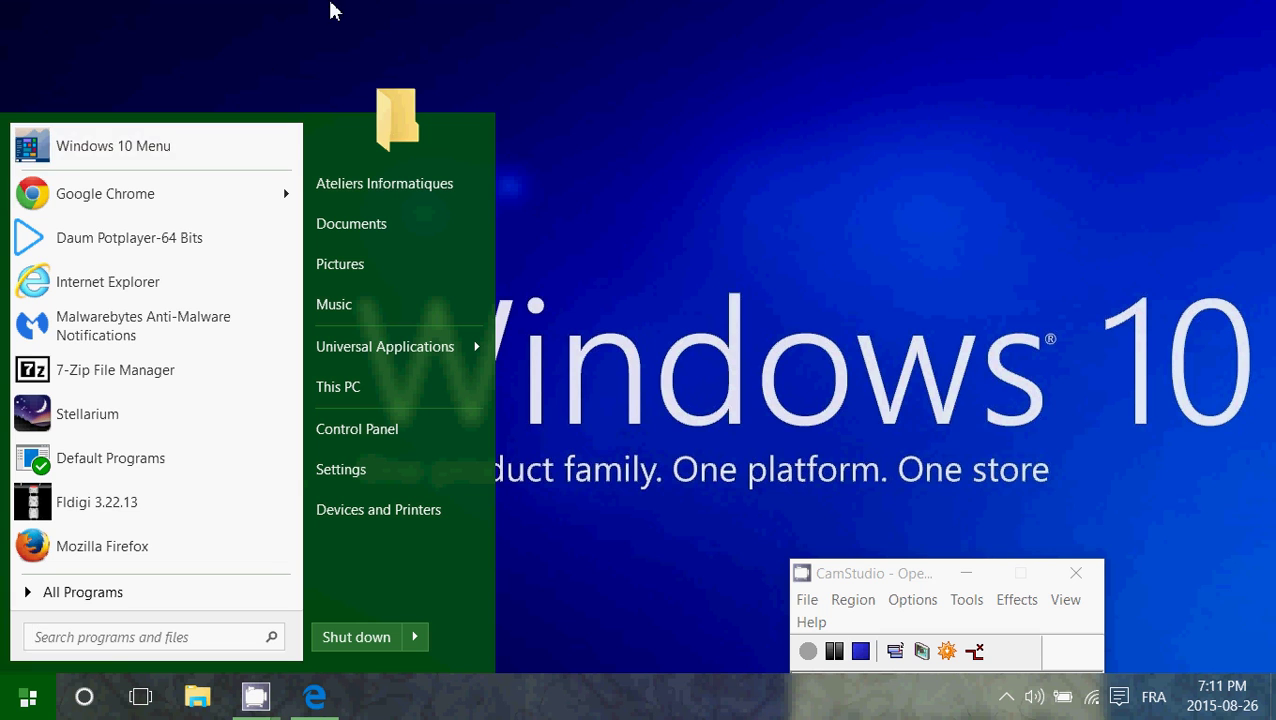
pyautogui.click(164, 154)
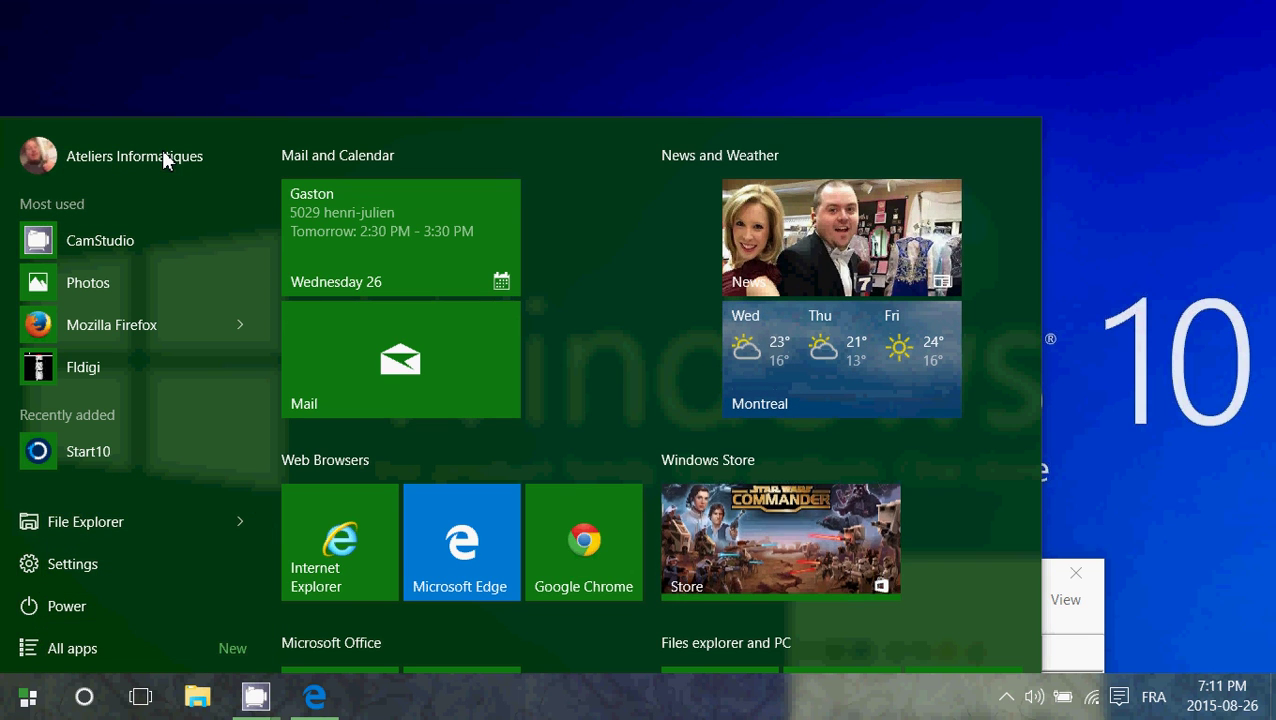
pyautogui.click(27, 699)
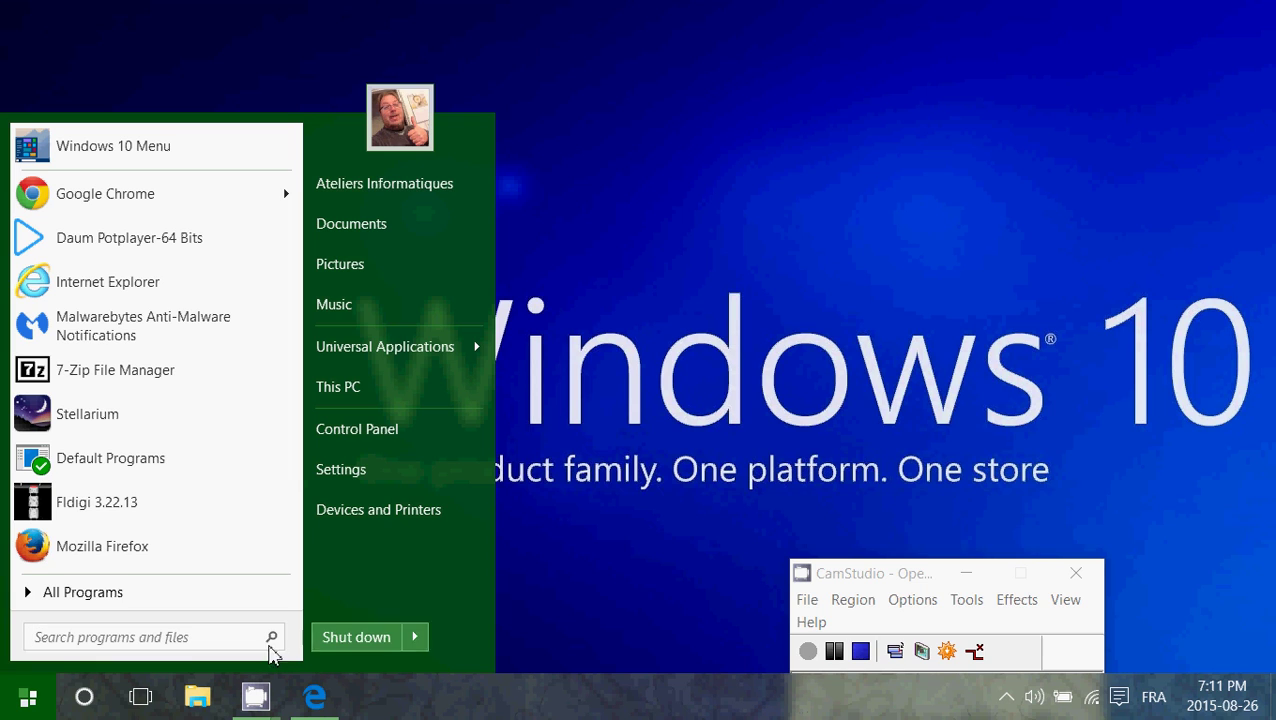
# Open the Start10 configuration, set the Start button look to Start7, and check the Start menu
pyautogui.rightClick(28, 697)
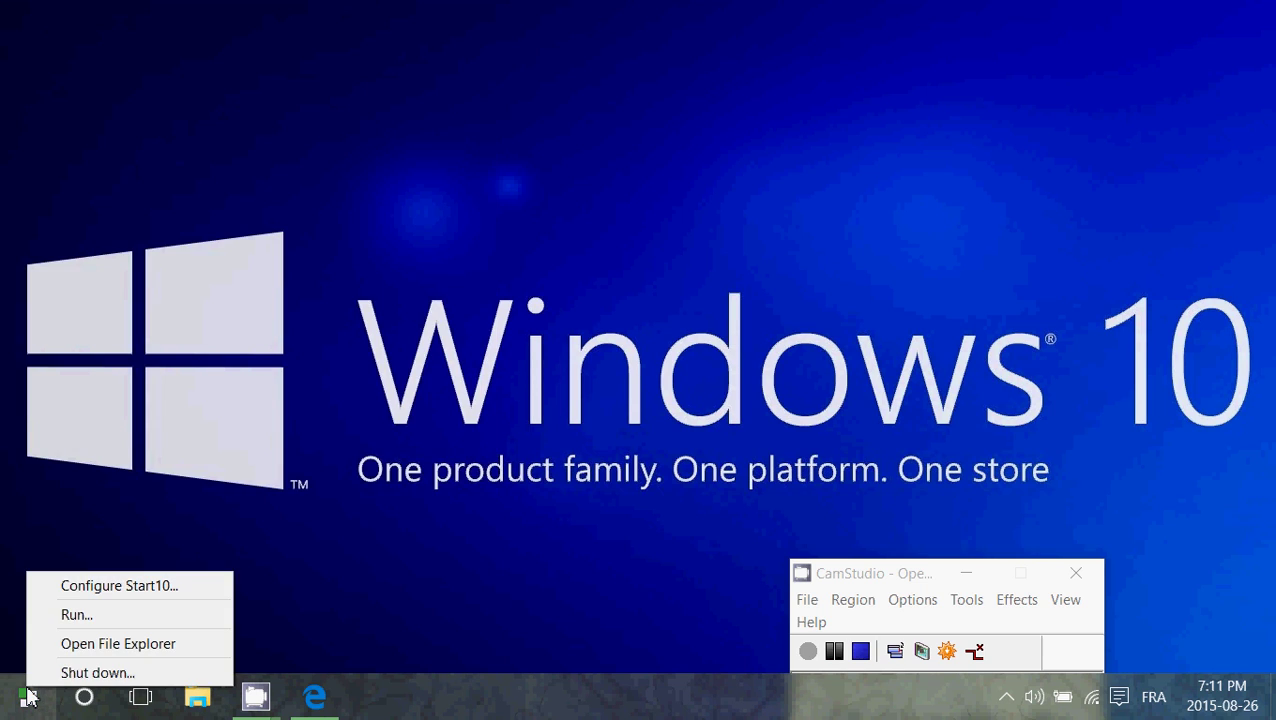
pyautogui.click(124, 592)
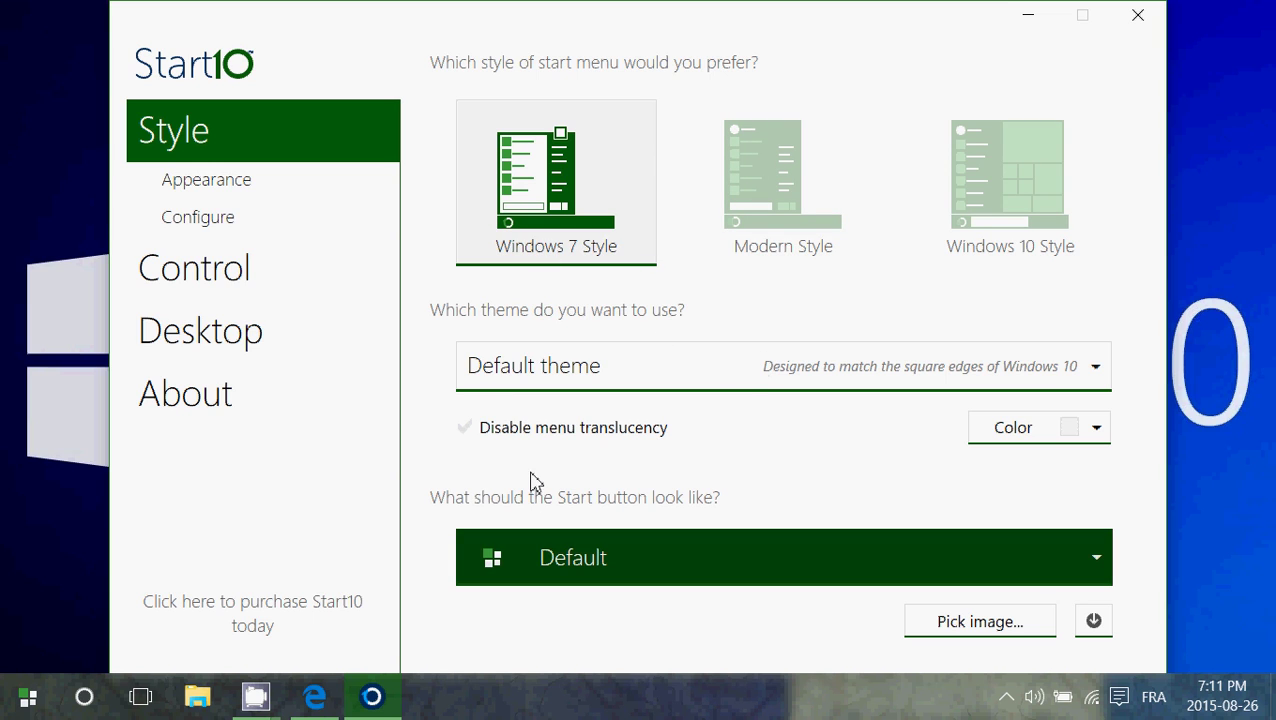
pyautogui.click(925, 560)
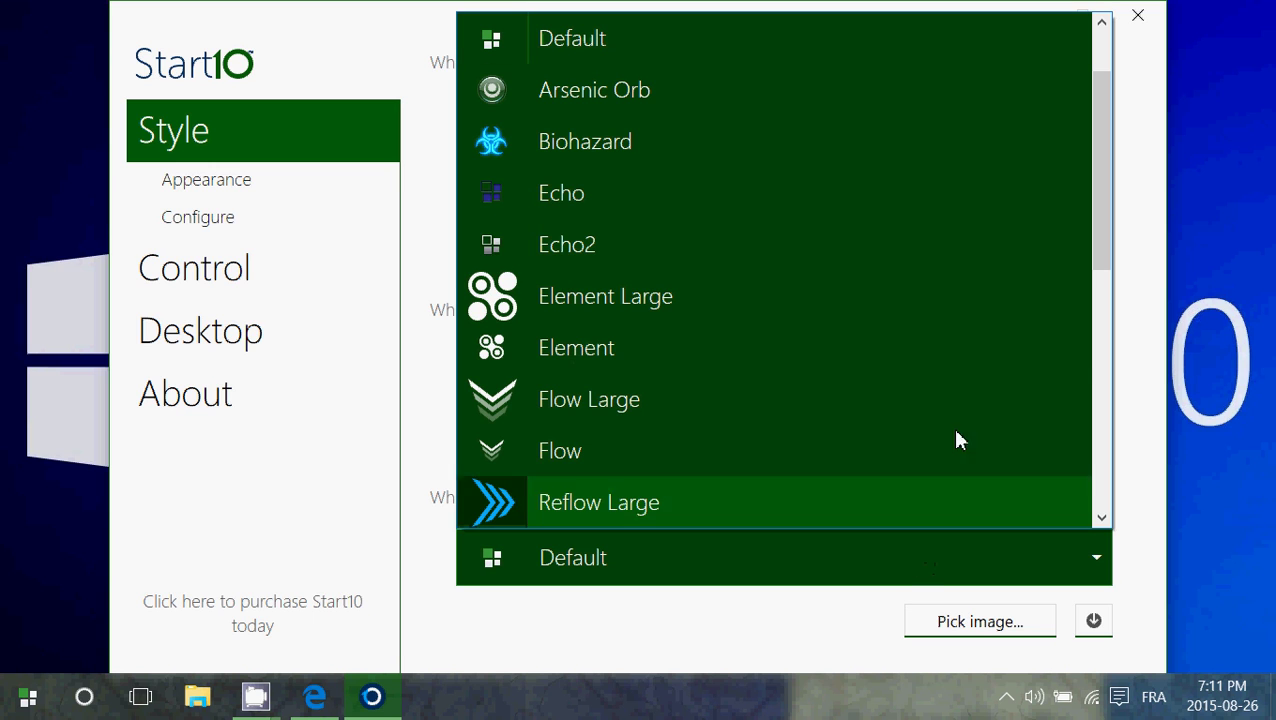
pyautogui.moveTo(1099, 225); pyautogui.dragTo(1110, 400)
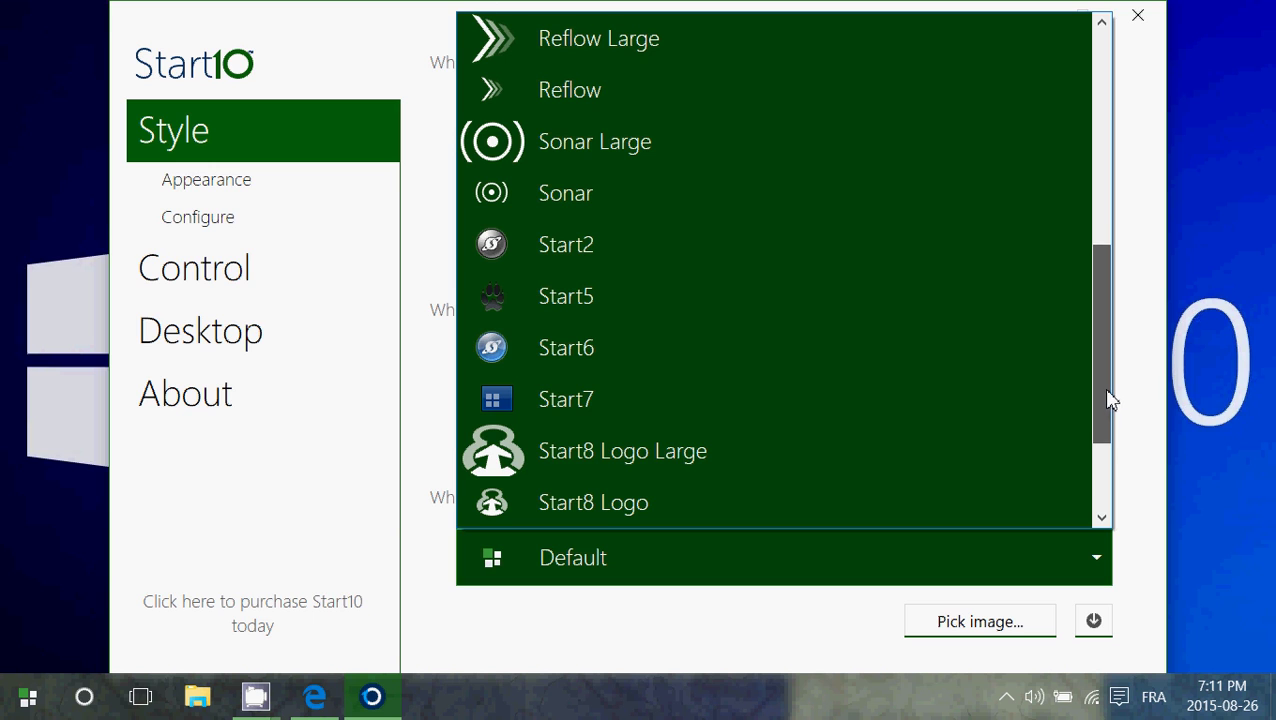
pyautogui.click(732, 404)
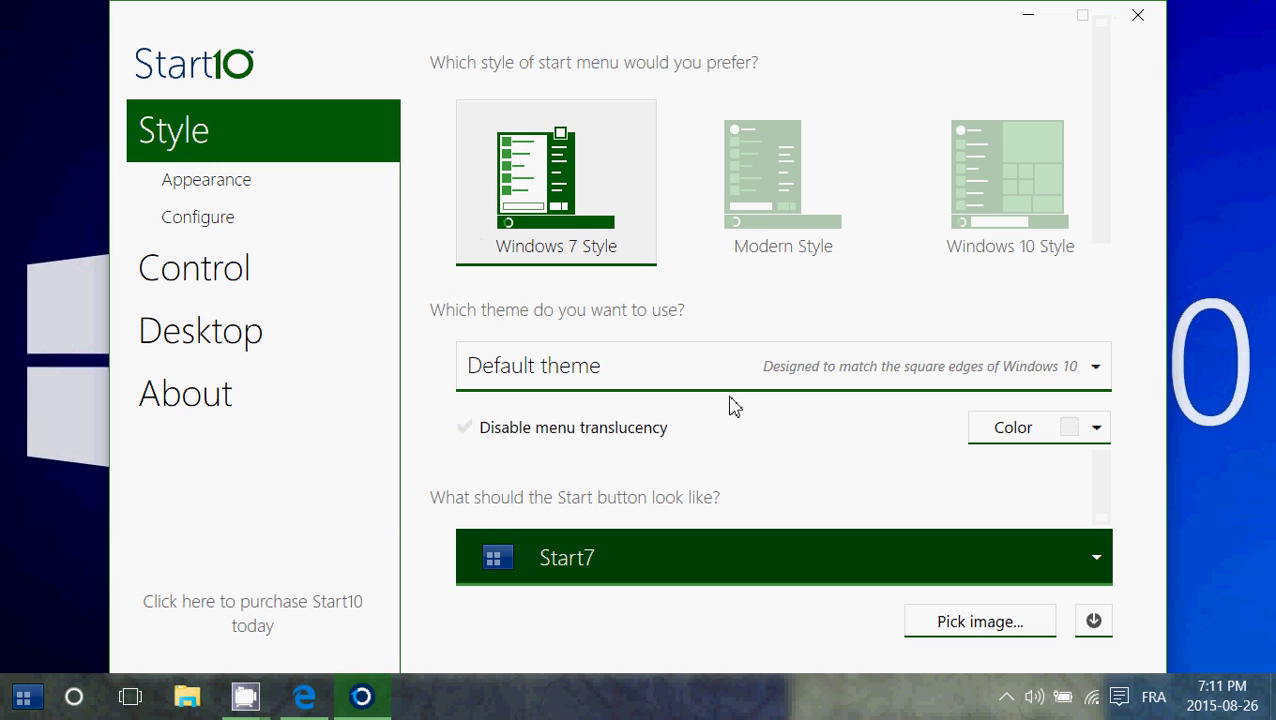
pyautogui.click(24, 700)
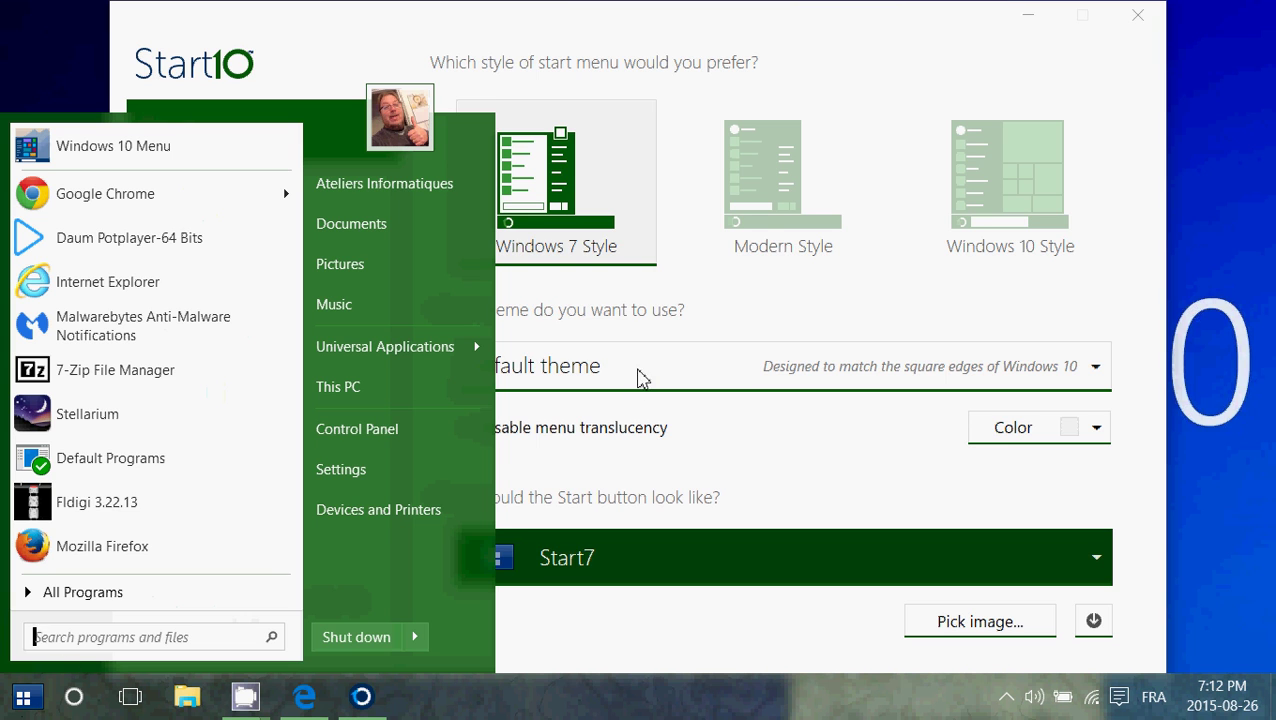
pyautogui.click(760, 326)
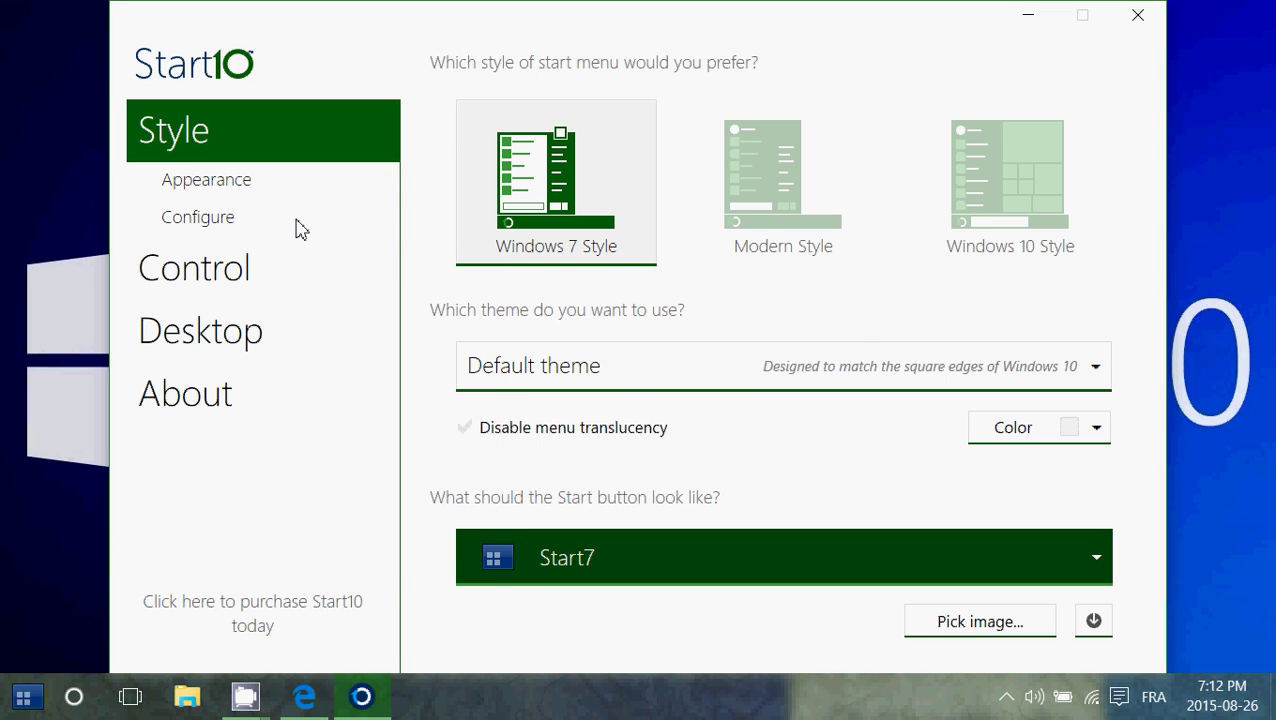
# Review the Start10 settings for the menu's appearance, configuration and control
pyautogui.click(240, 186)
pyautogui.click(240, 222)
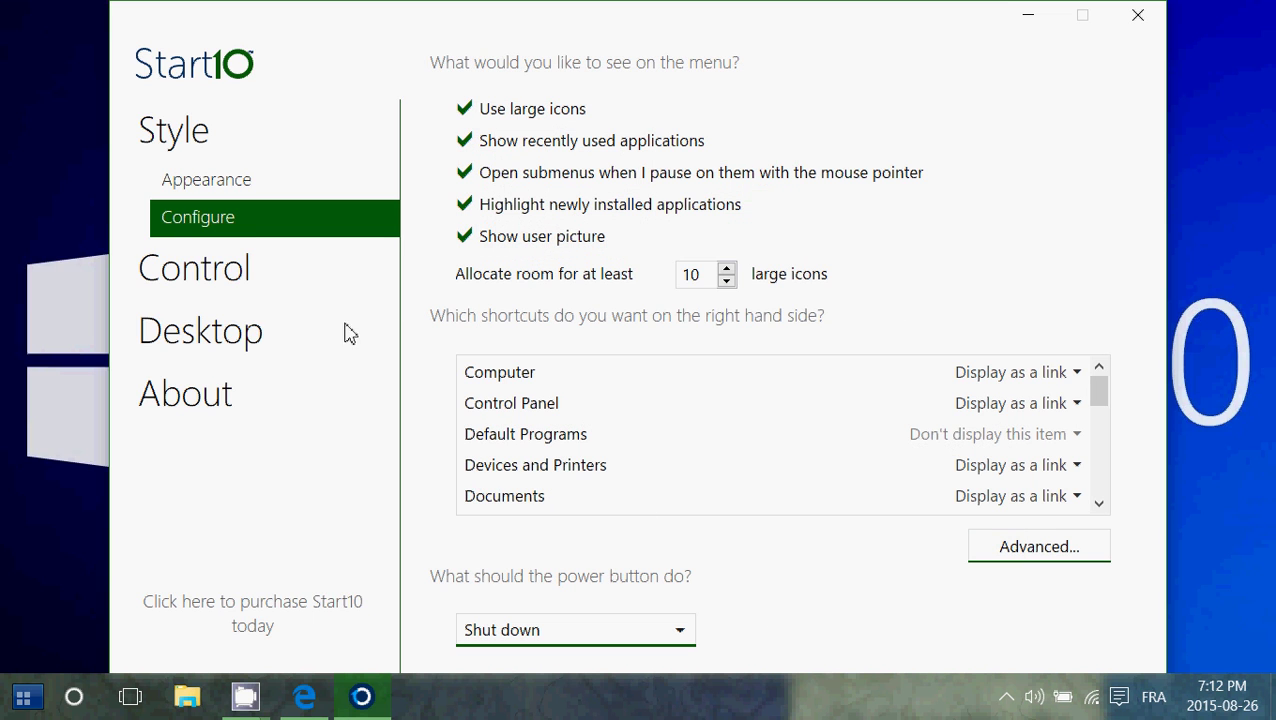
pyautogui.click(253, 293)
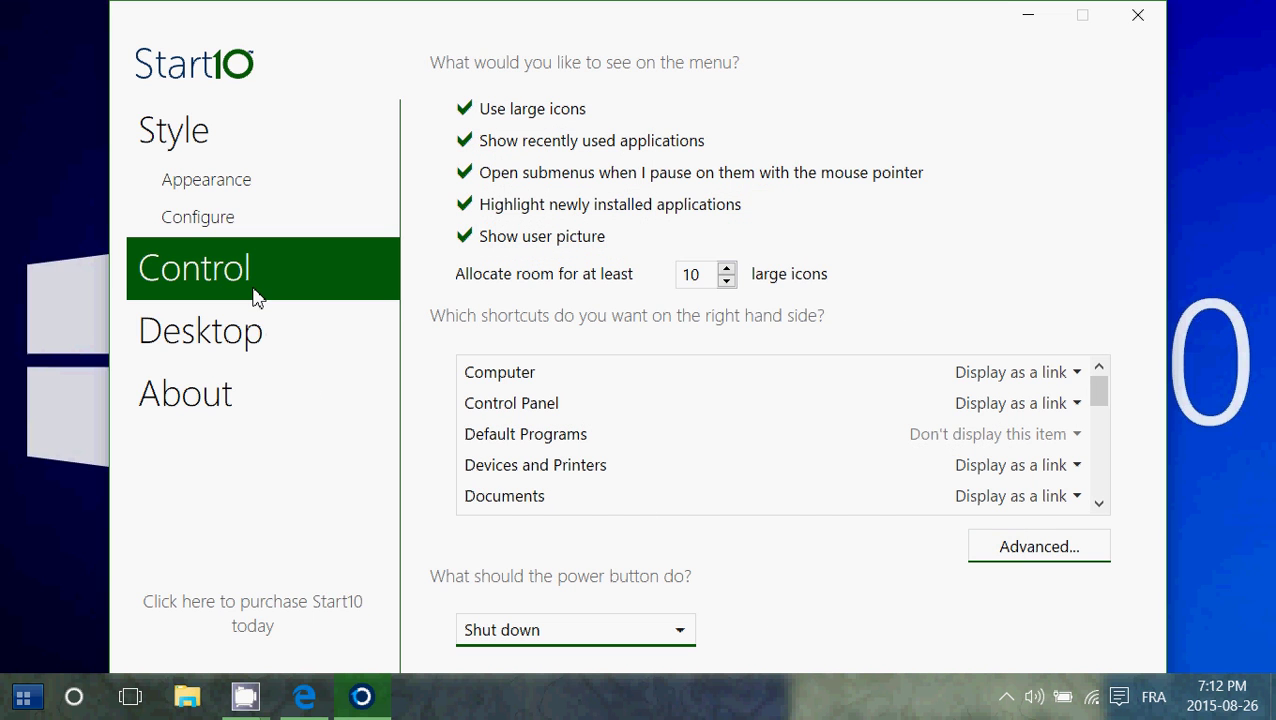
# Apply the Horz Gradient texture to the taskbar in the Start10 desktop settings and close the configuration window
pyautogui.click(242, 342)
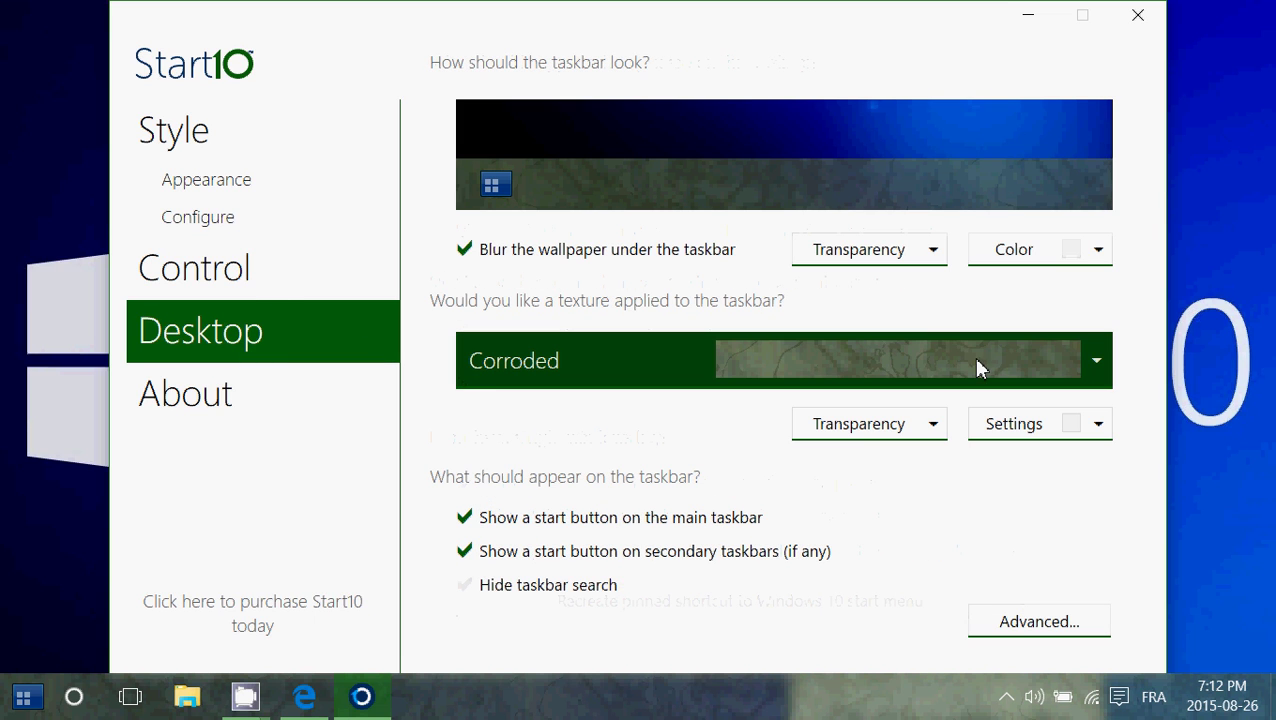
pyautogui.click(1097, 371)
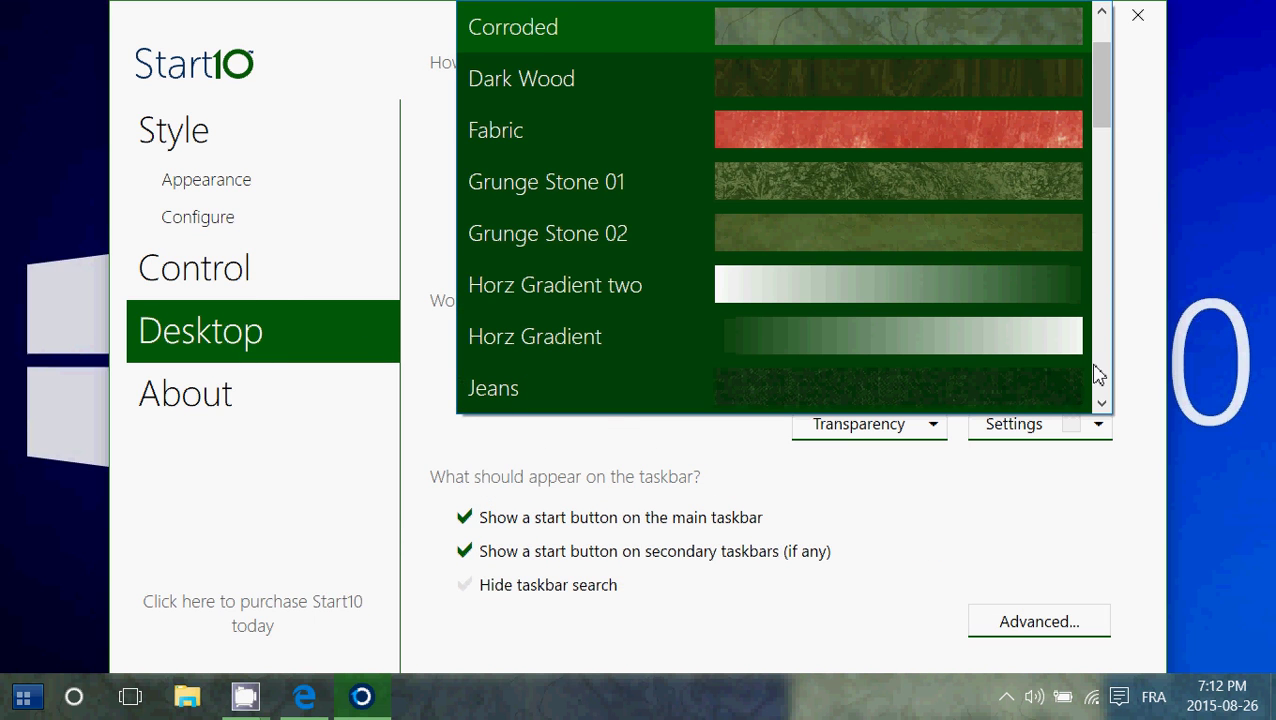
pyautogui.scroll(-3, 1108, 307)
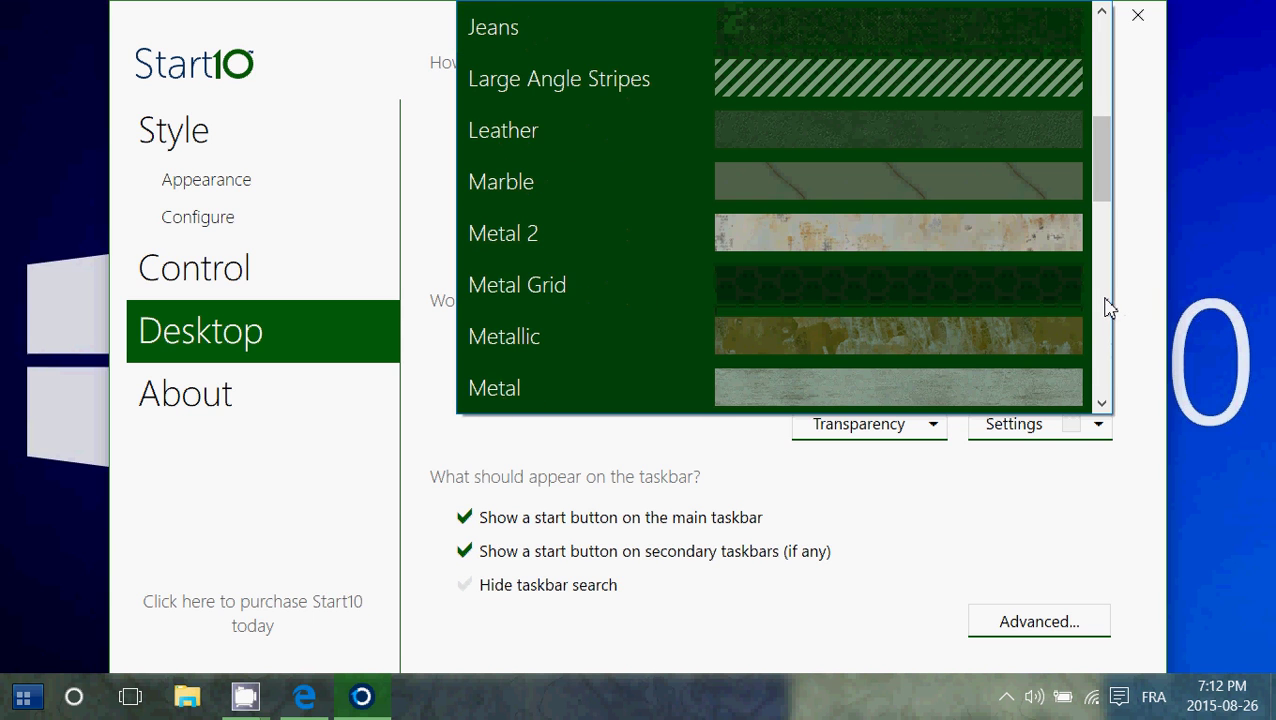
pyautogui.scroll(-3, 1108, 296)
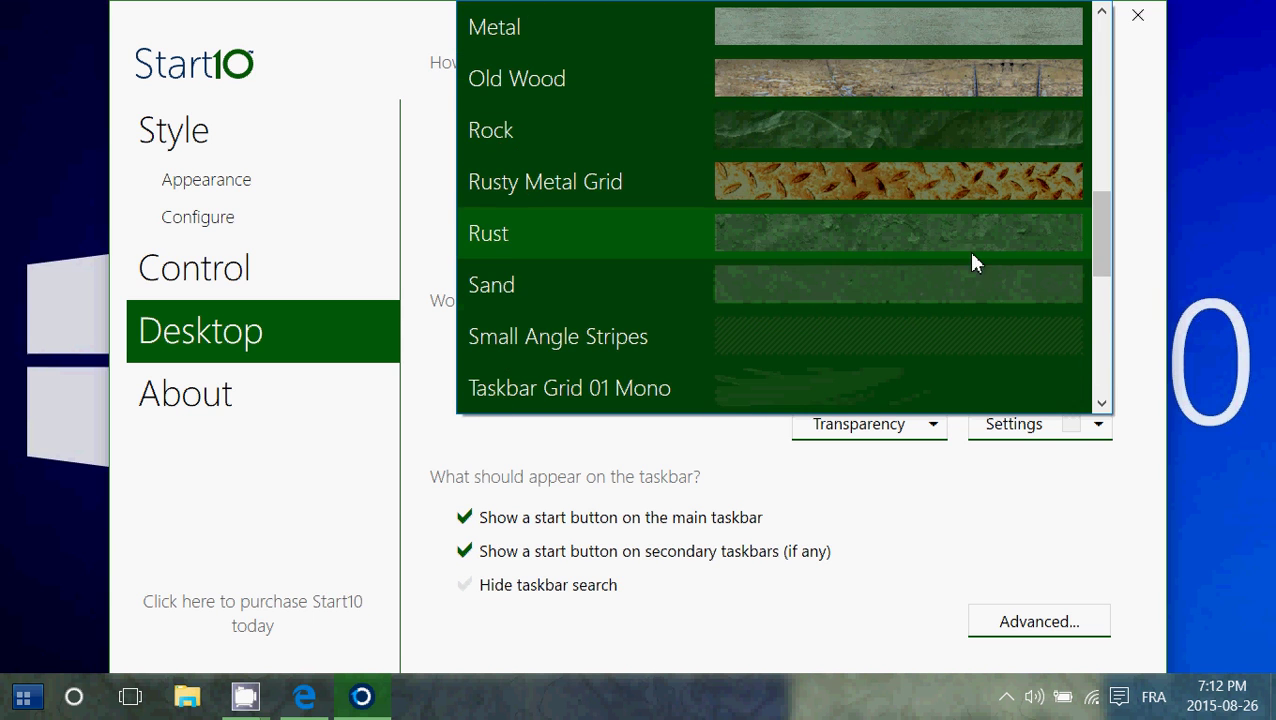
pyautogui.moveTo(1099, 205); pyautogui.dragTo(1108, 117)
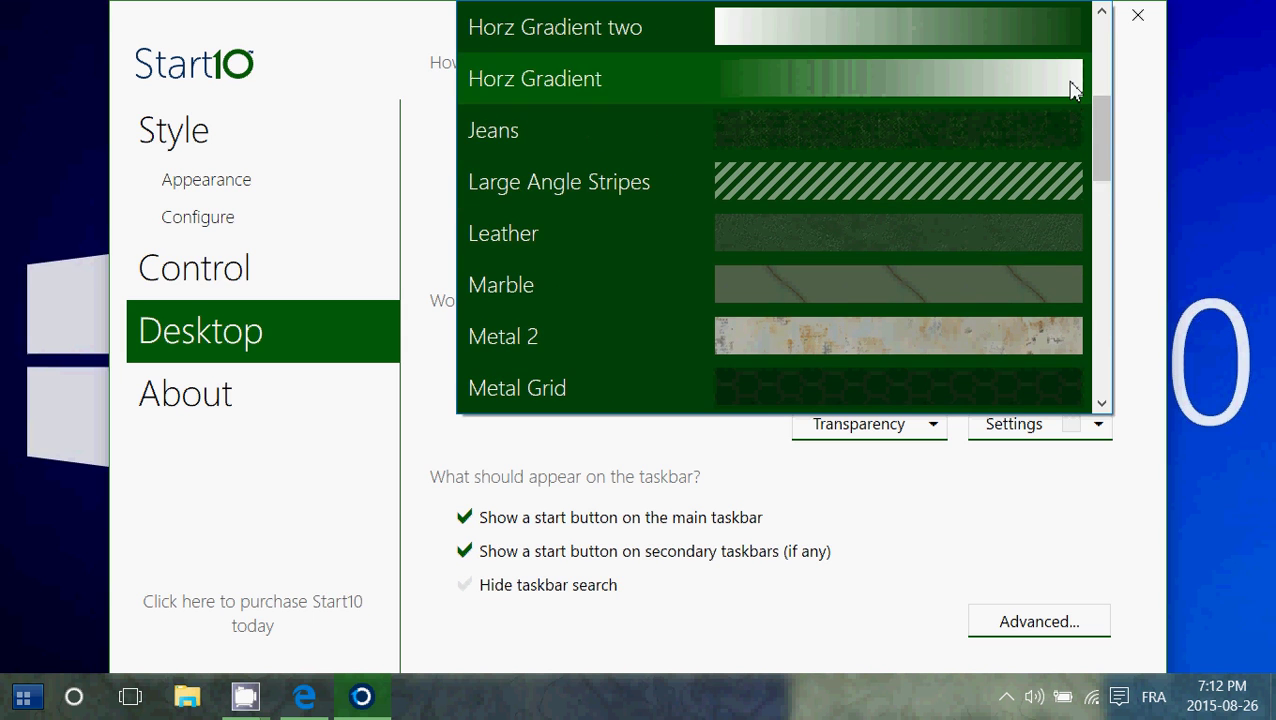
pyautogui.click(1072, 90)
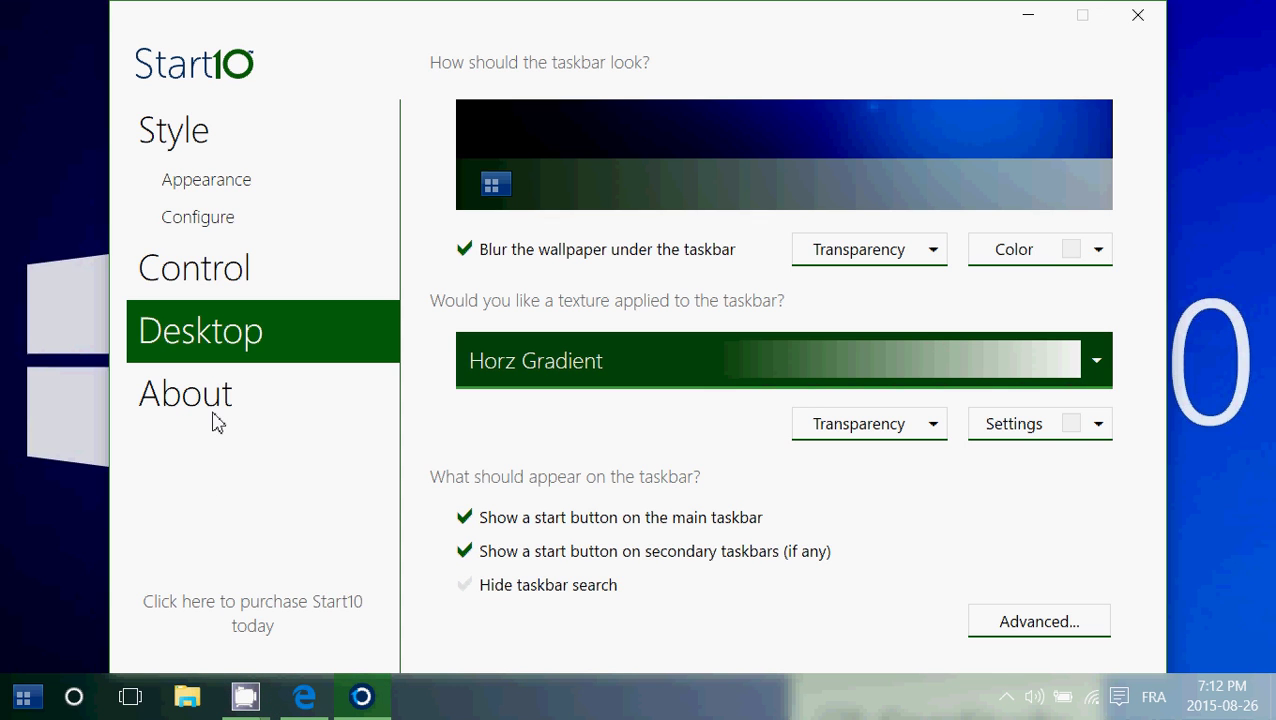
pyautogui.click(1136, 16)
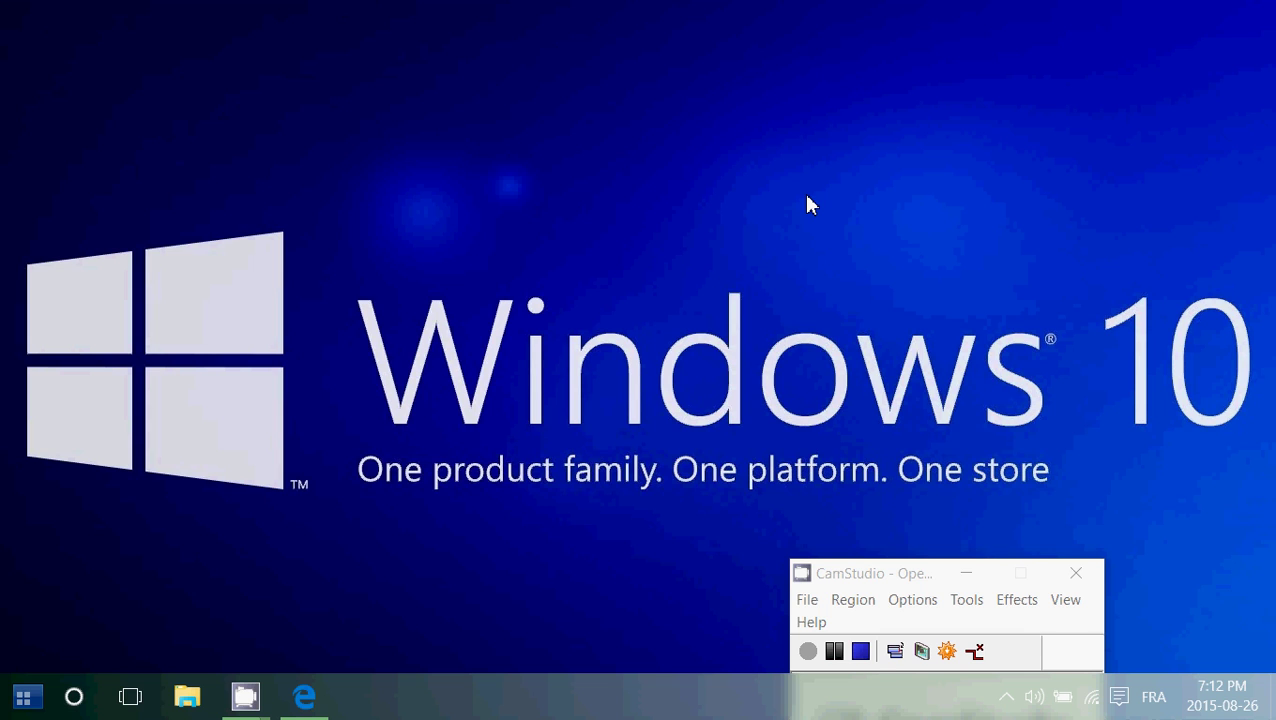
# Switch to Microsoft Edge and copy the web address of the Start10 product page
pyautogui.click(315, 697)
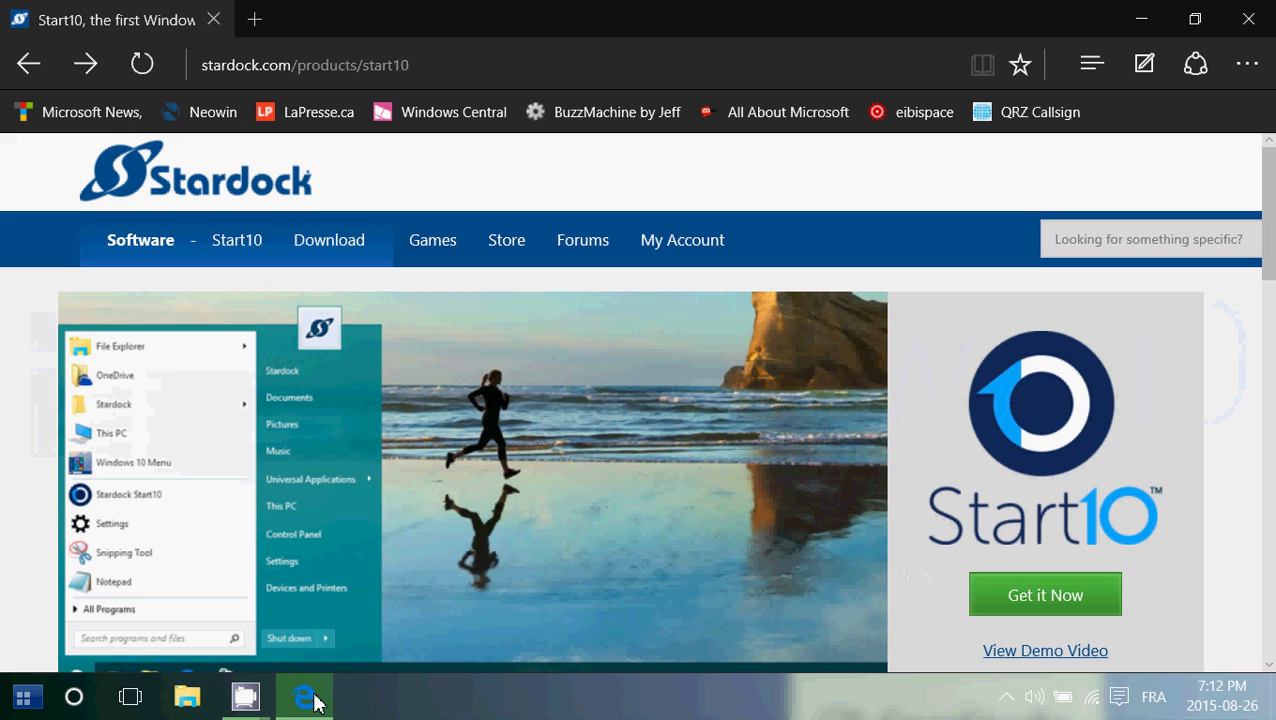
pyautogui.click(440, 72)
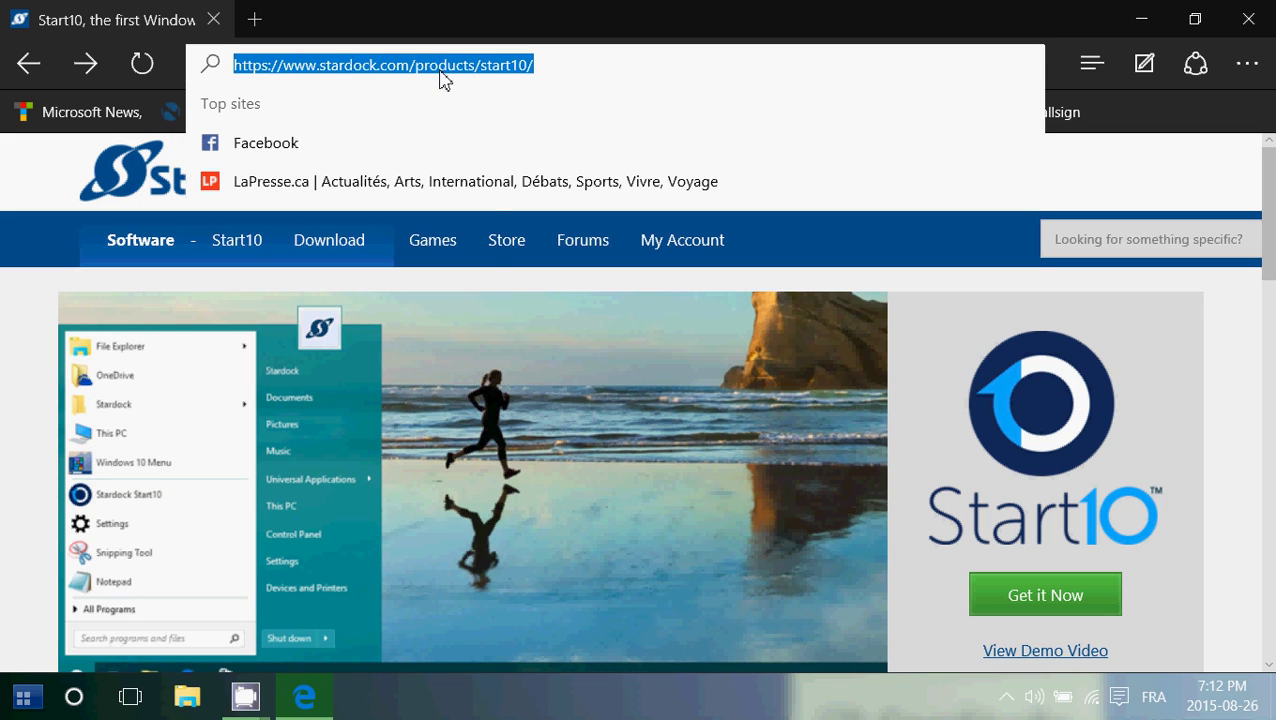
pyautogui.rightClick(441, 80)
pyautogui.click(441, 133)
pyautogui.click(1157, 121)
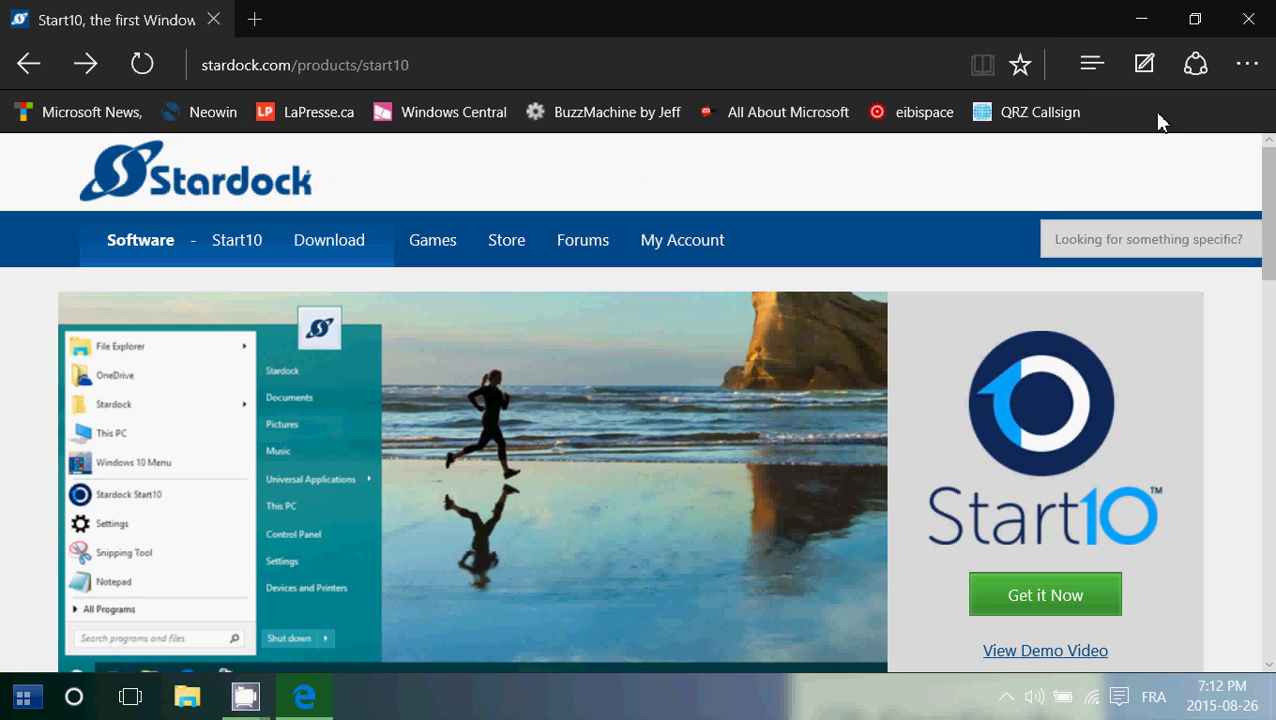
# Examine the features and prices of the 30-Day Trial, Start10 and Object Desktop on the download page, then return to the product page
pyautogui.click(343, 248)
pyautogui.scroll(-3, 720, 433)
pyautogui.scroll(3, 720, 433)
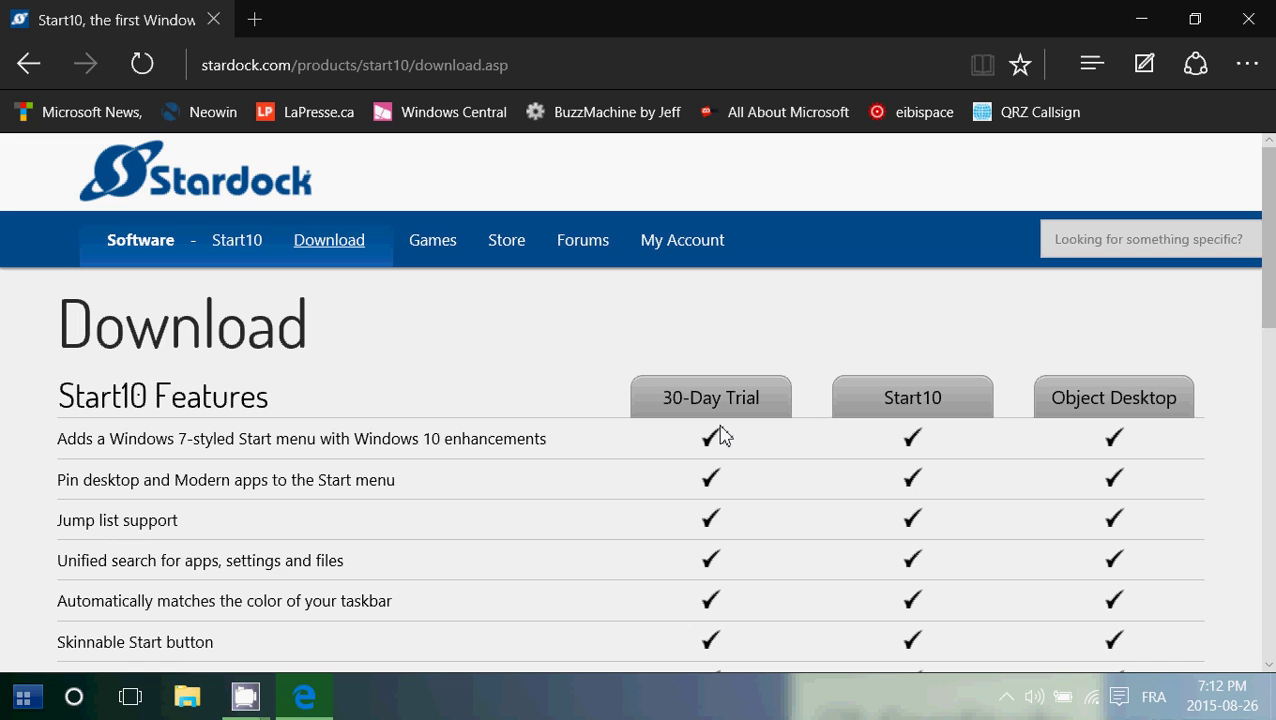
pyautogui.scroll(-3, 724, 436)
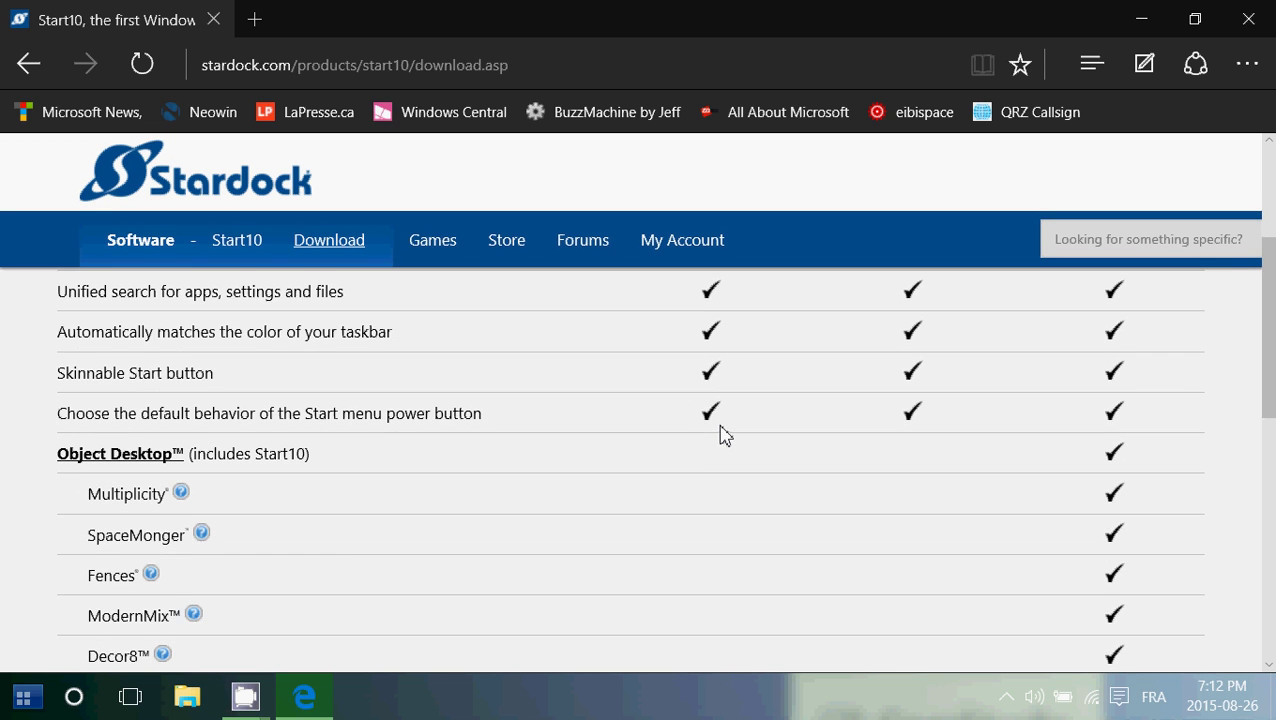
pyautogui.scroll(-3, 724, 436)
pyautogui.scroll(1, 720, 433)
pyautogui.scroll(-2, 718, 433)
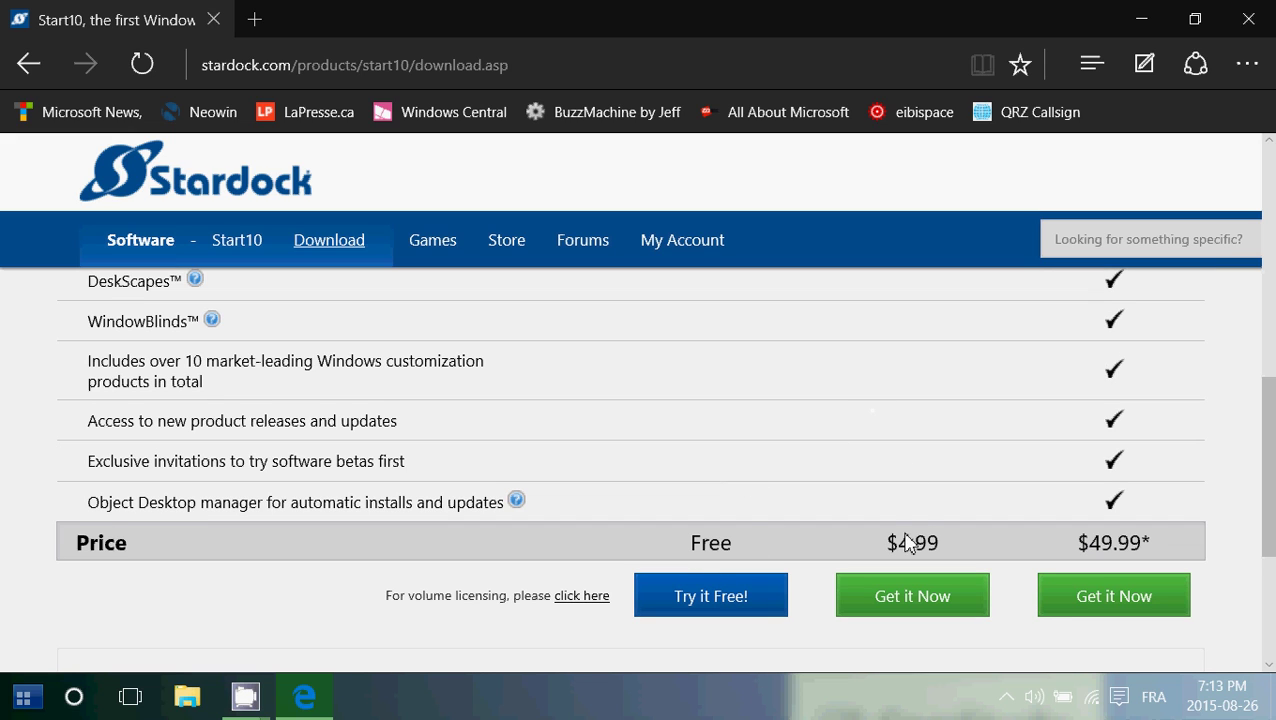
pyautogui.scroll(7, 870, 474)
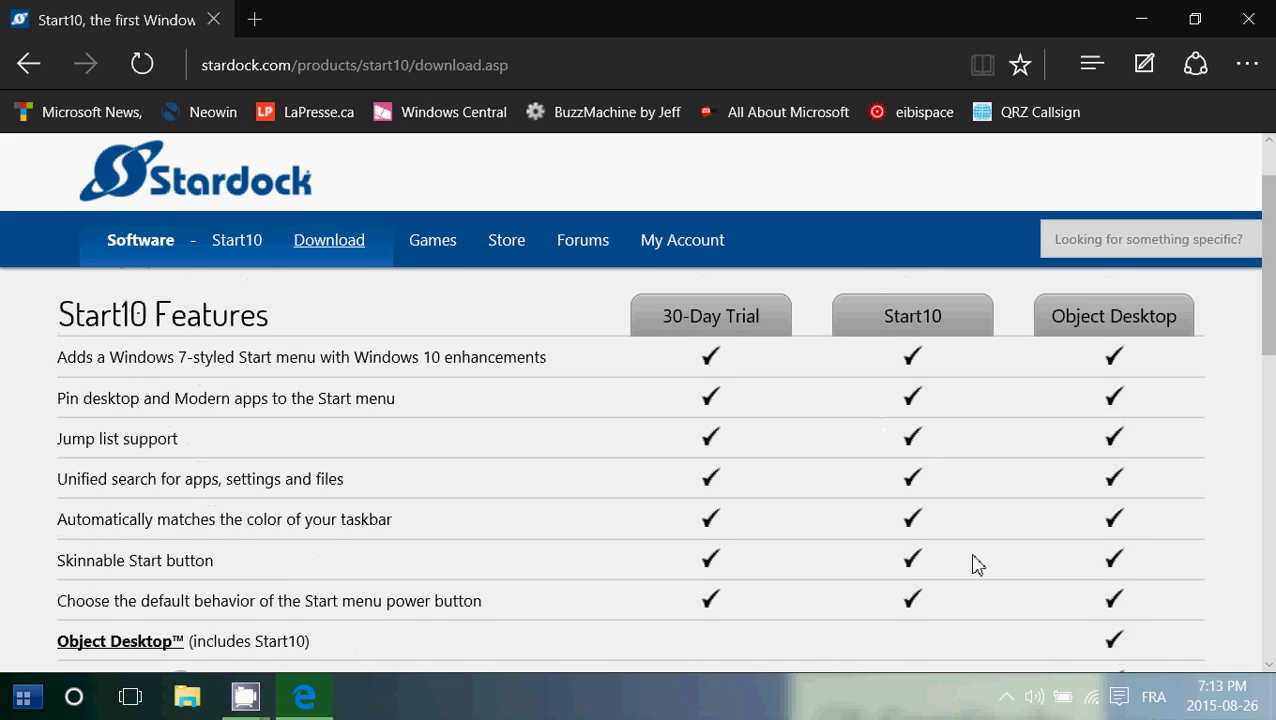
pyautogui.scroll(-2, 974, 564)
pyautogui.scroll(-1, 974, 484)
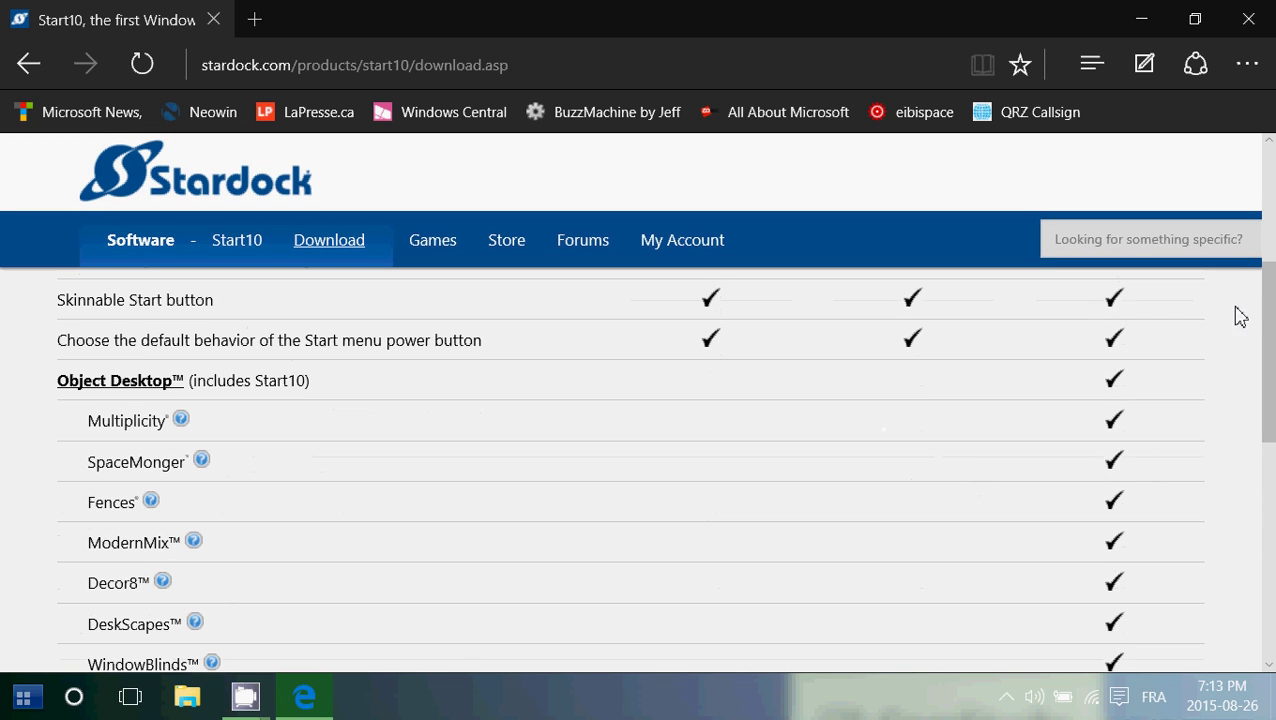
pyautogui.scroll(-3, 1048, 609)
pyautogui.scroll(-3, 1050, 605)
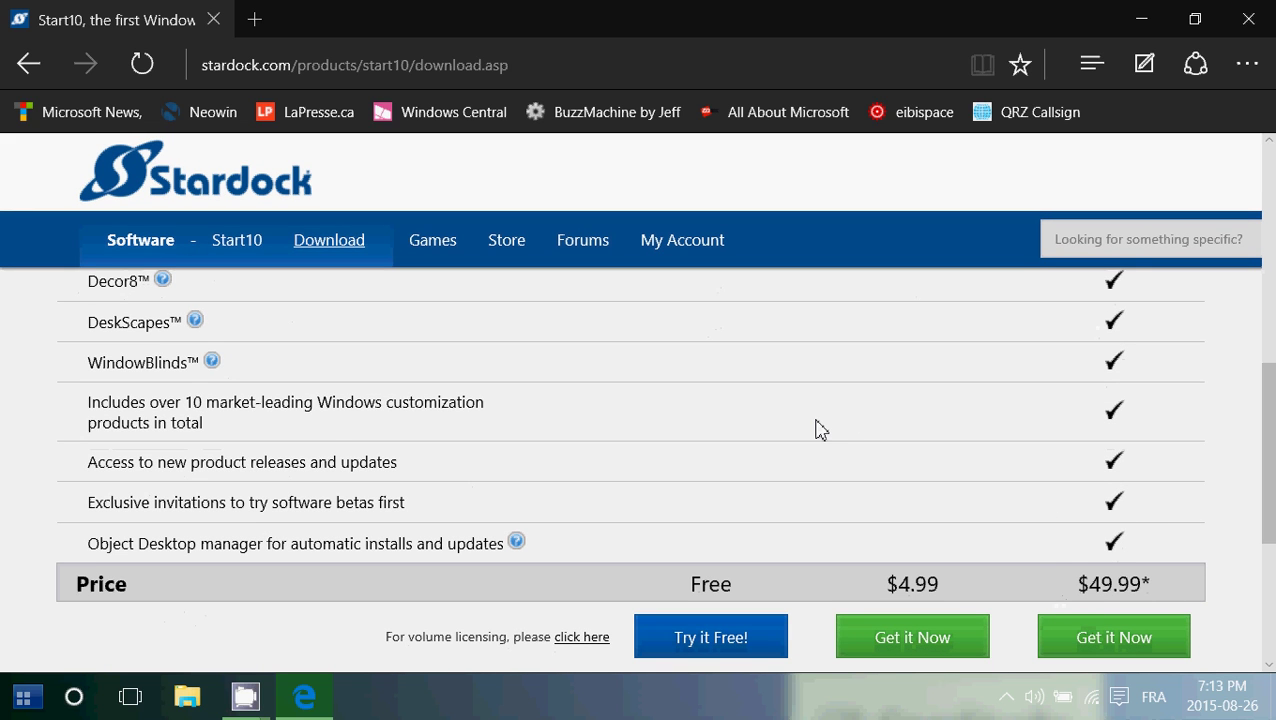
pyautogui.scroll(10, 818, 428)
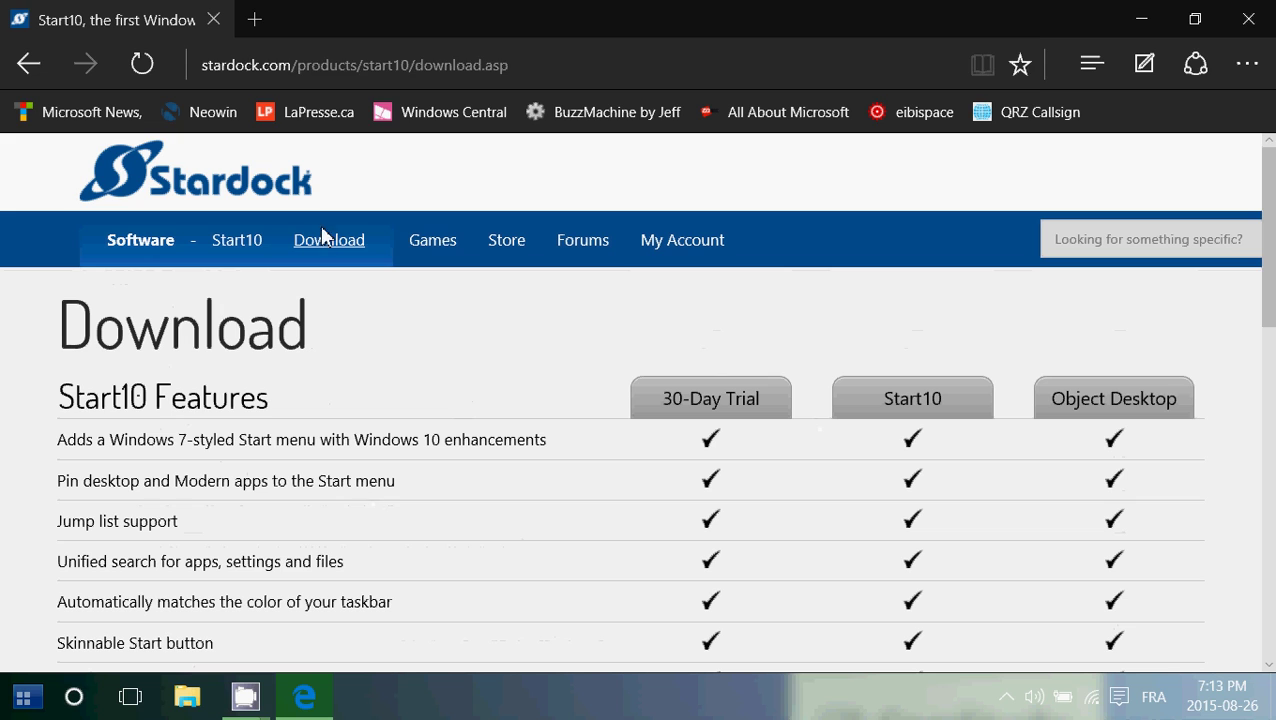
pyautogui.click(28, 64)
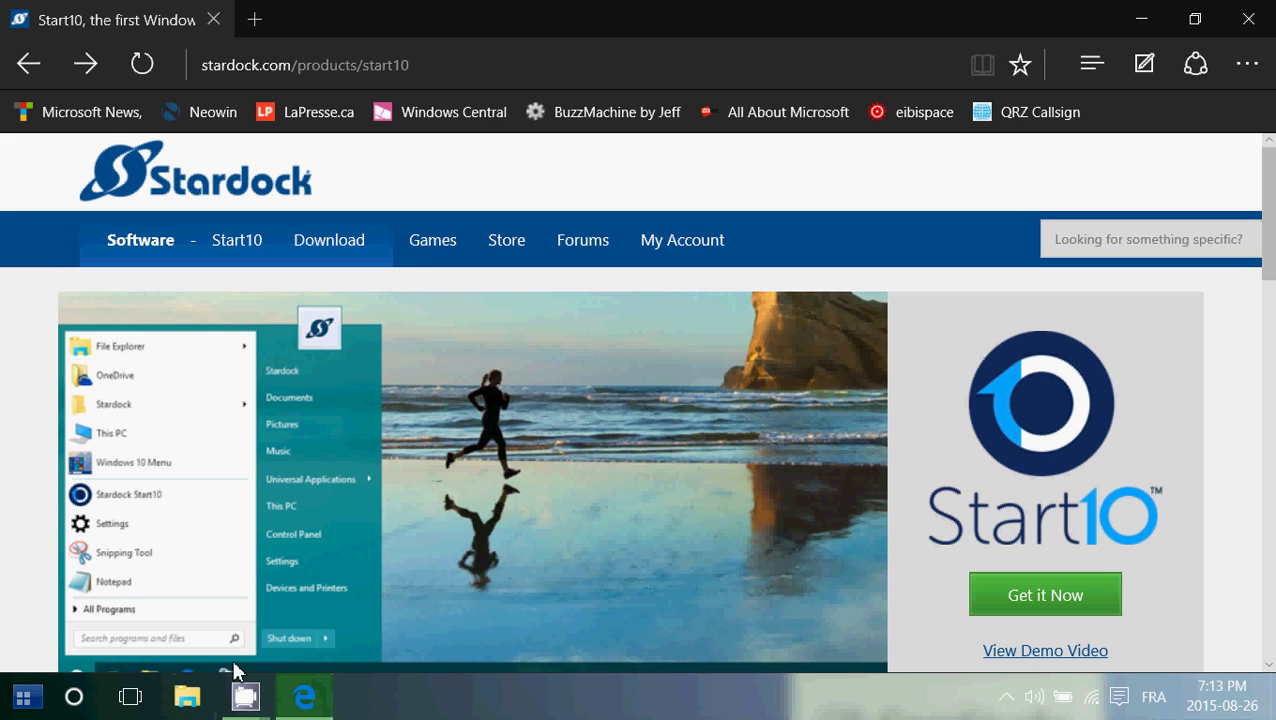
pyautogui.moveTo(247, 697)
pyautogui.click(182, 621)
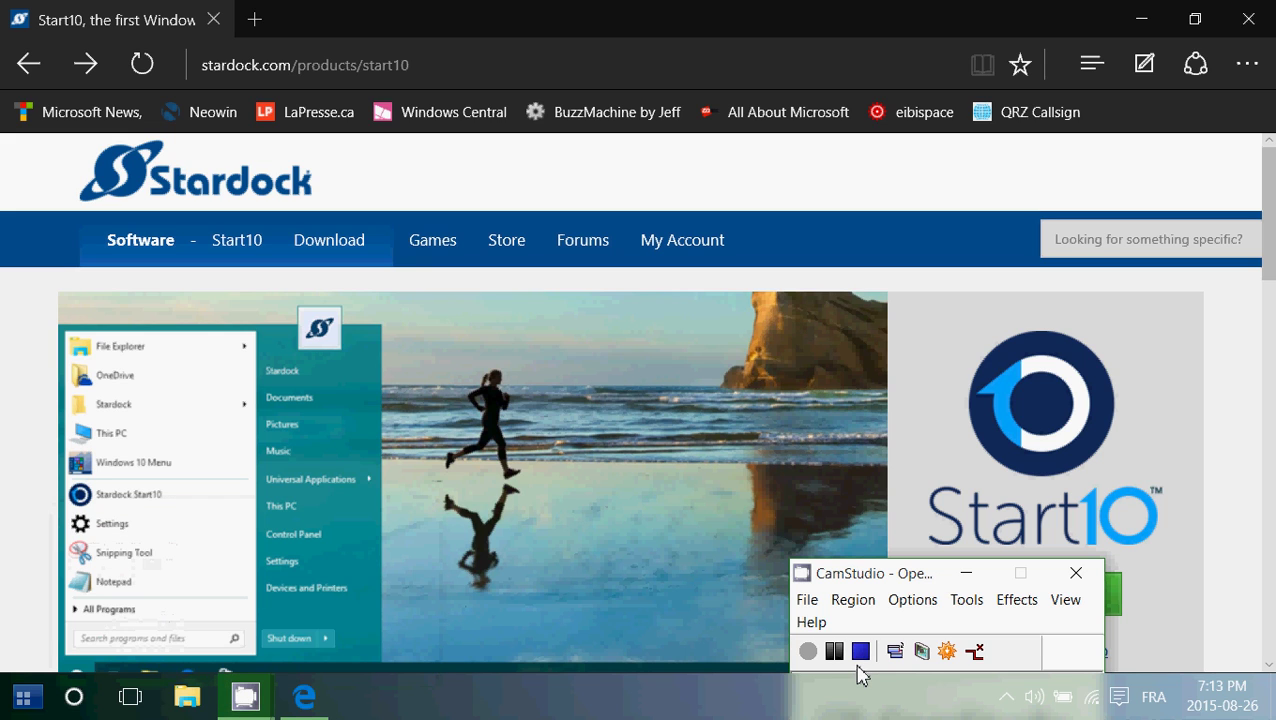